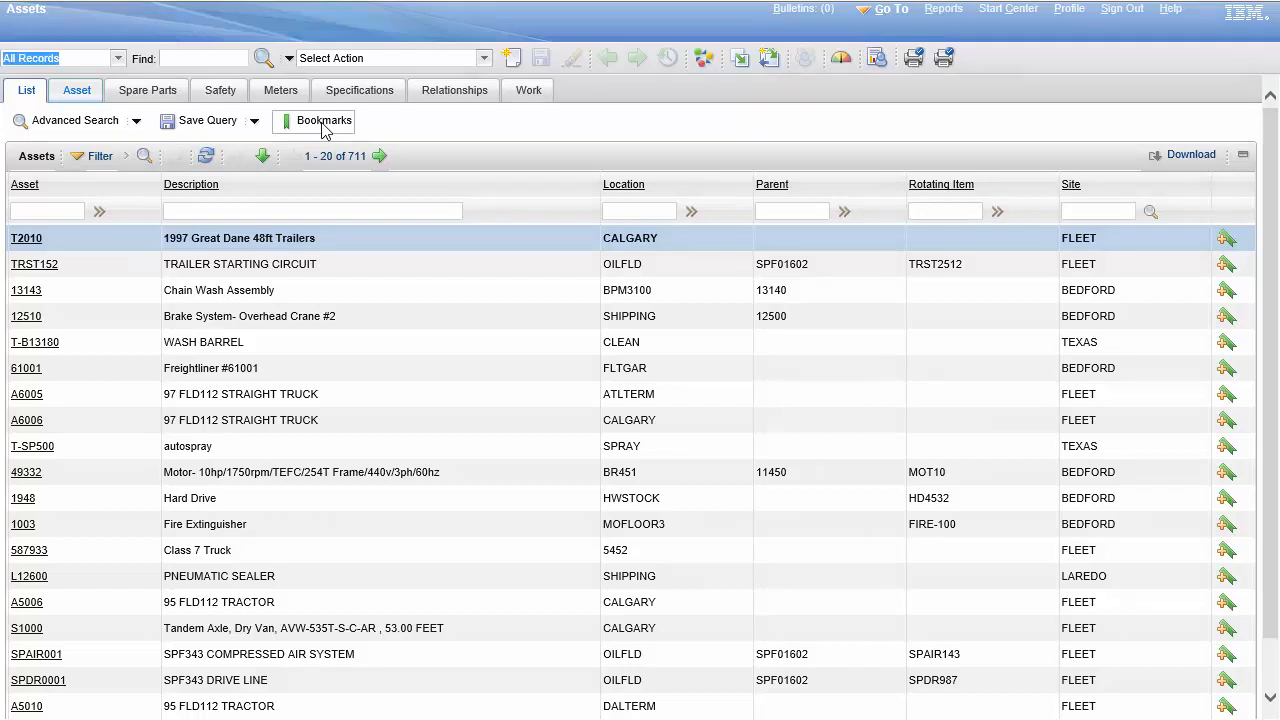
Step: Open the bookmarked asset 123456, SPF343 TRIPLEX PUMP, and show its safety information
click(323, 125)
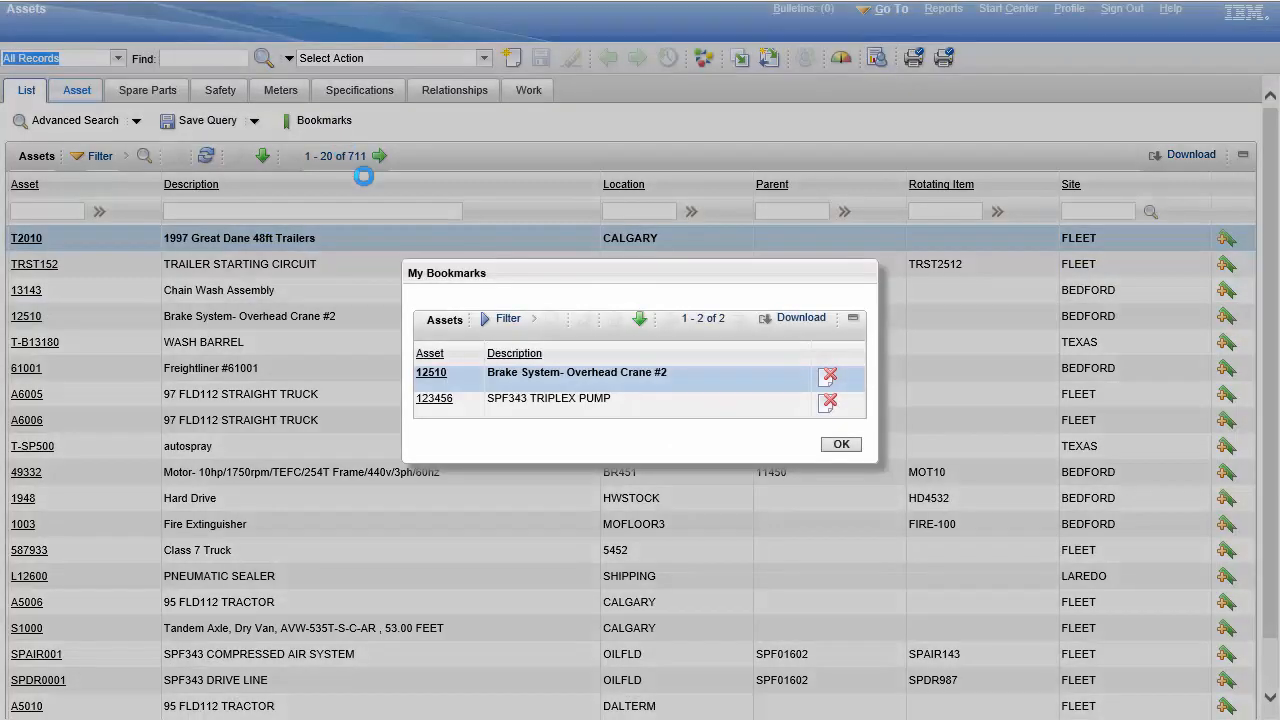
click(438, 401)
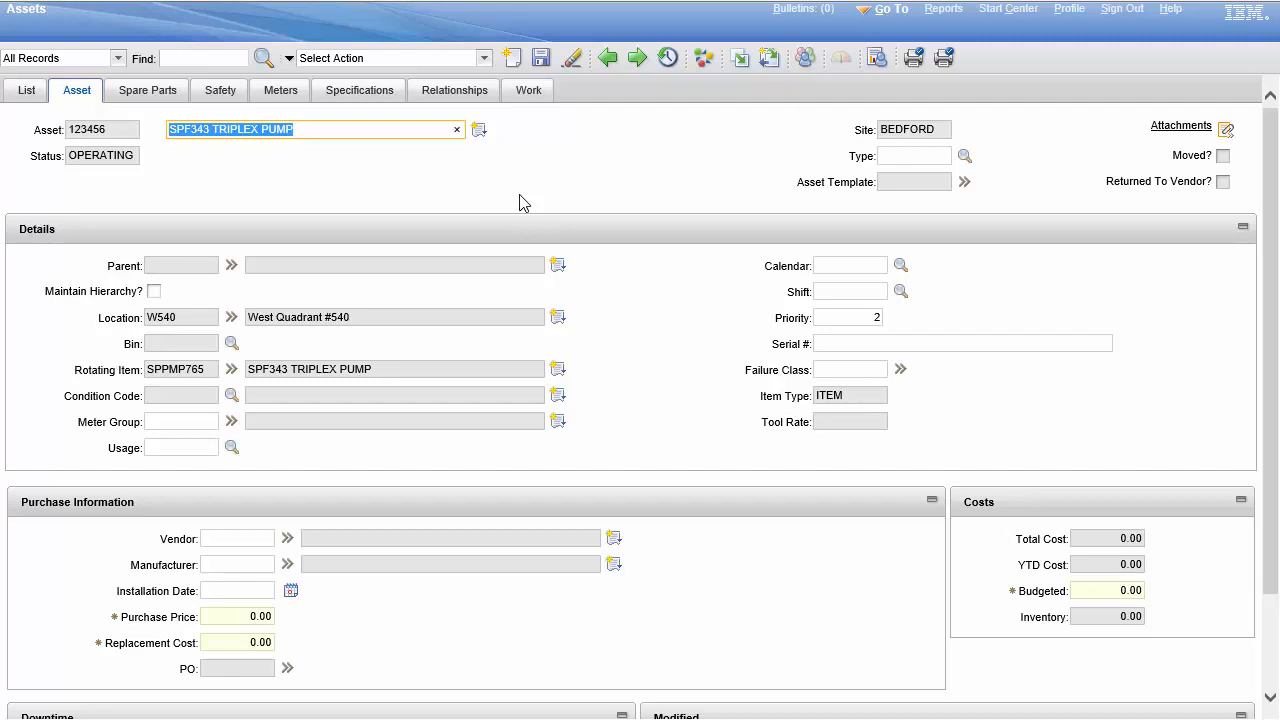
click(220, 90)
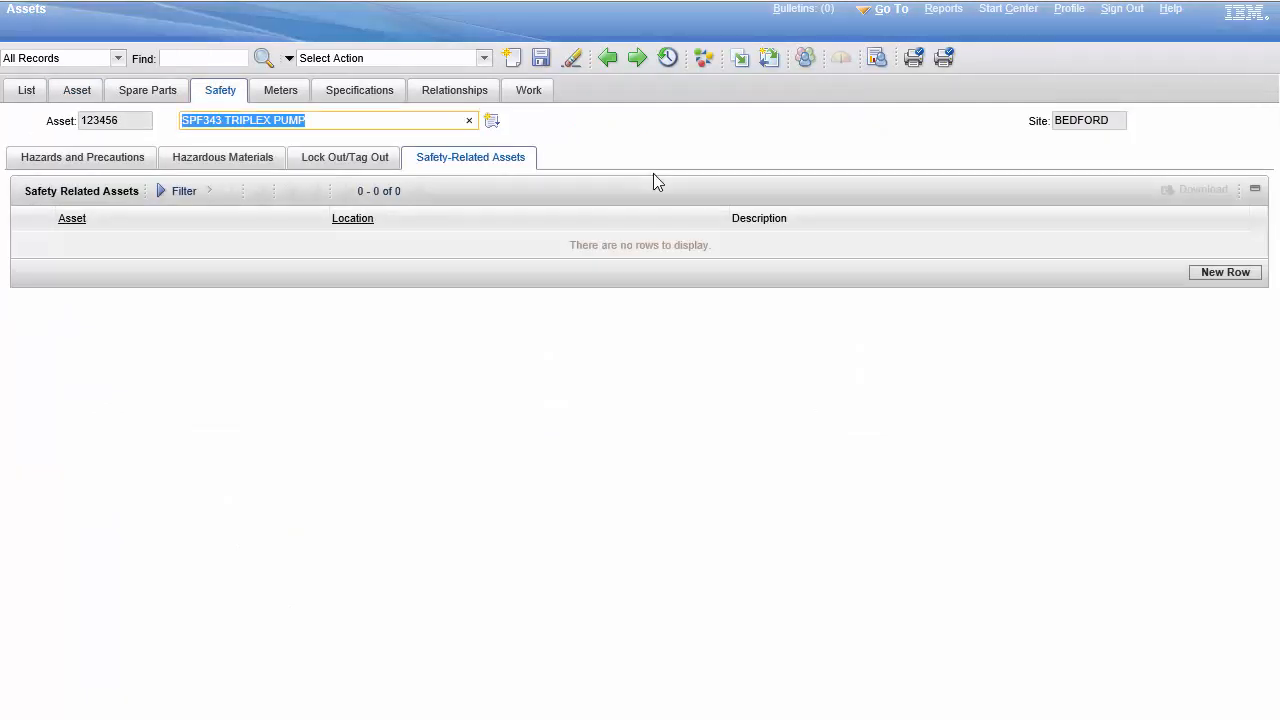
Step: Add the HIVOLT hazard to the pump's hazards and precautions and mark it as able to have hazardous materials
click(94, 165)
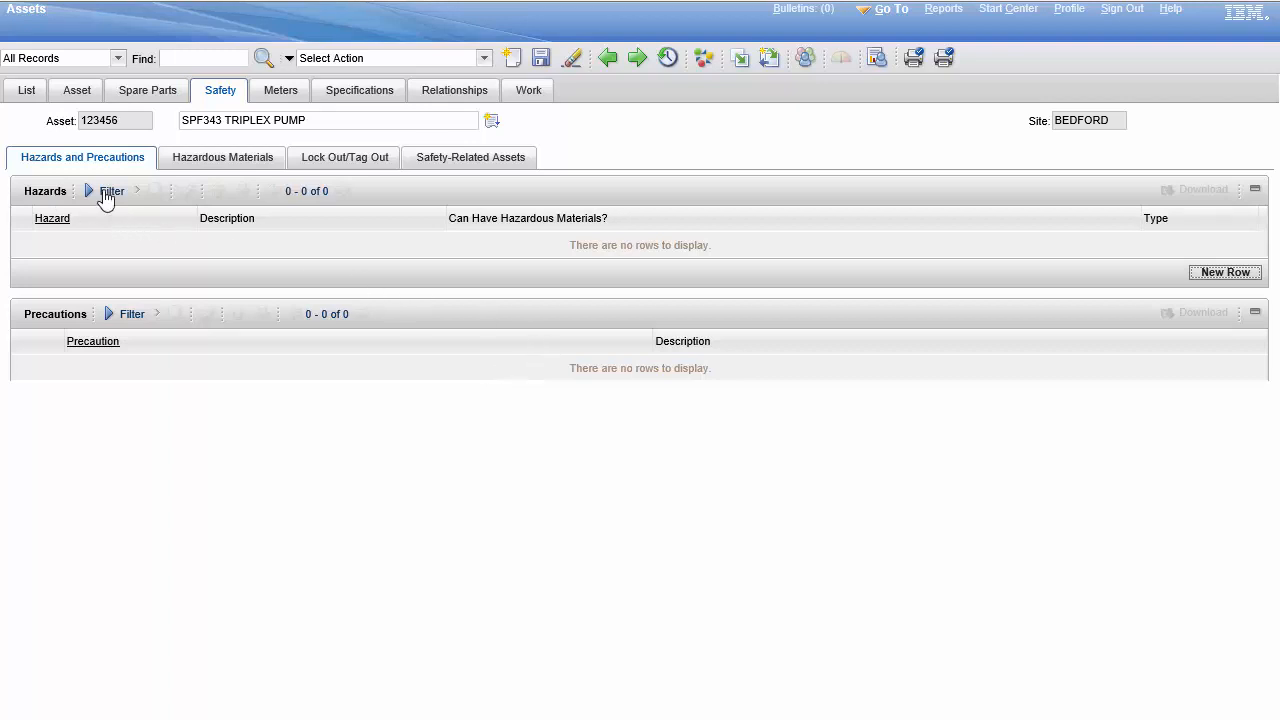
click(1226, 276)
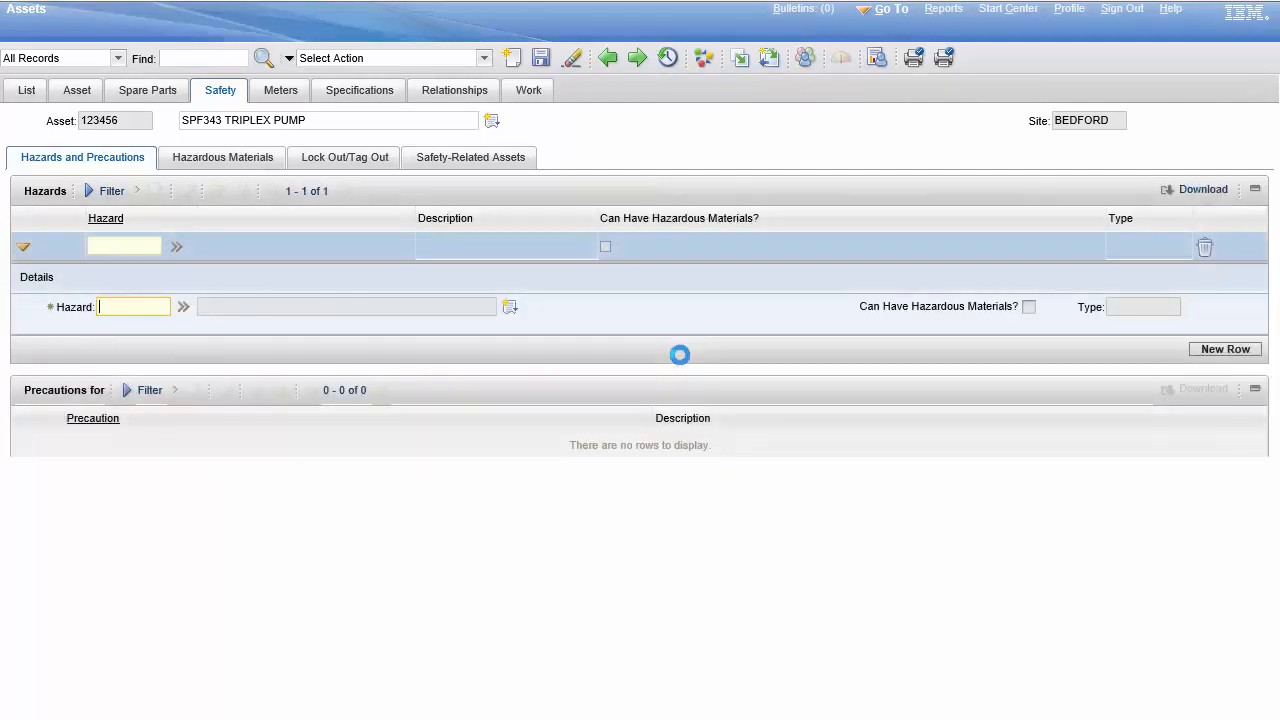
click(184, 308)
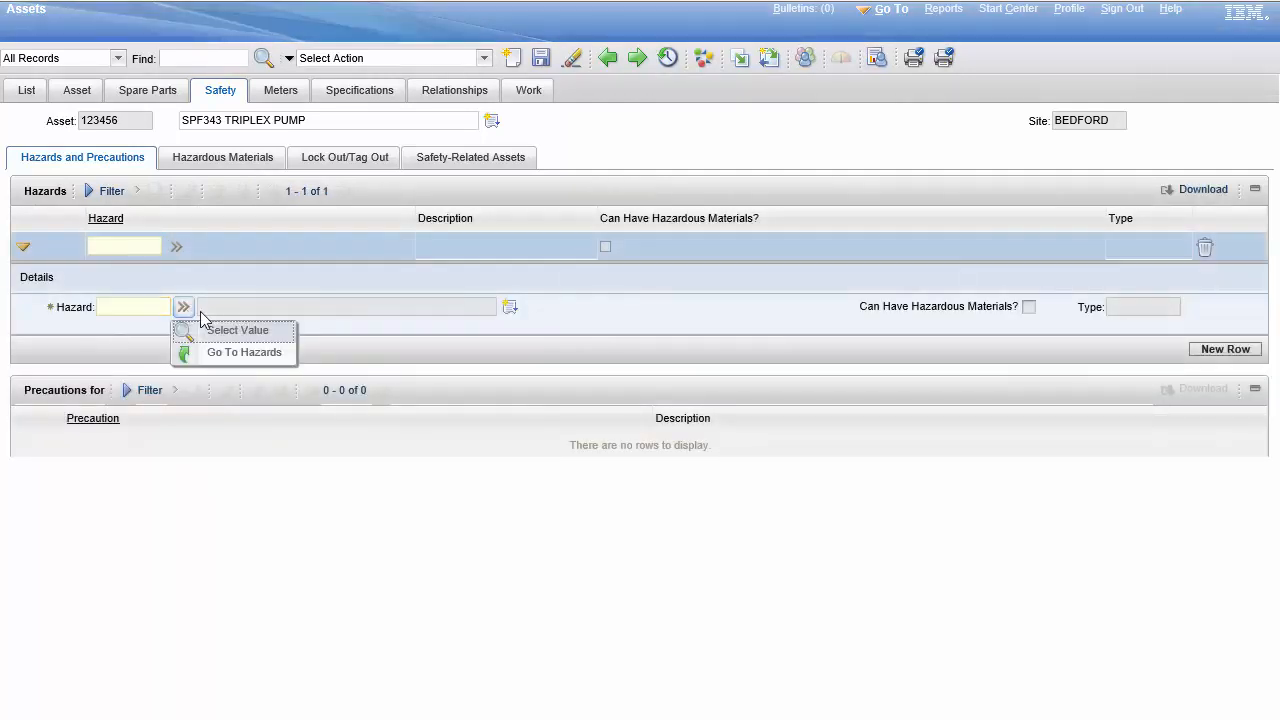
click(232, 331)
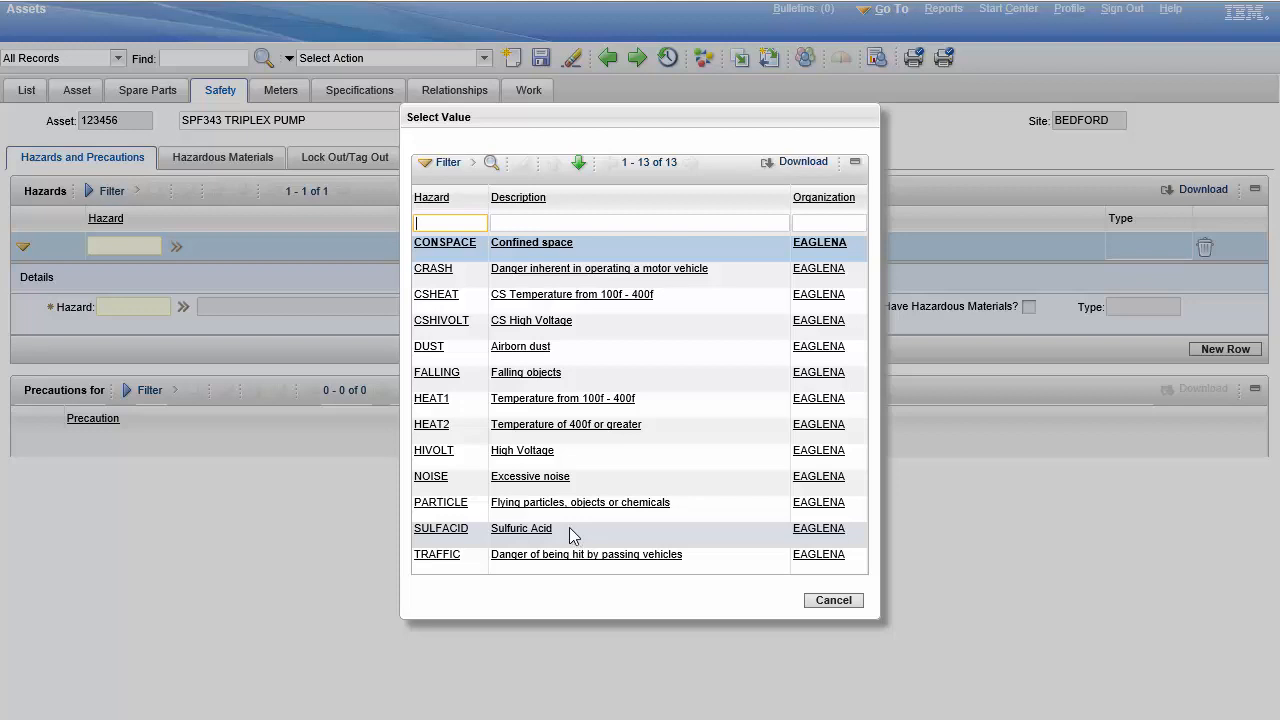
click(443, 452)
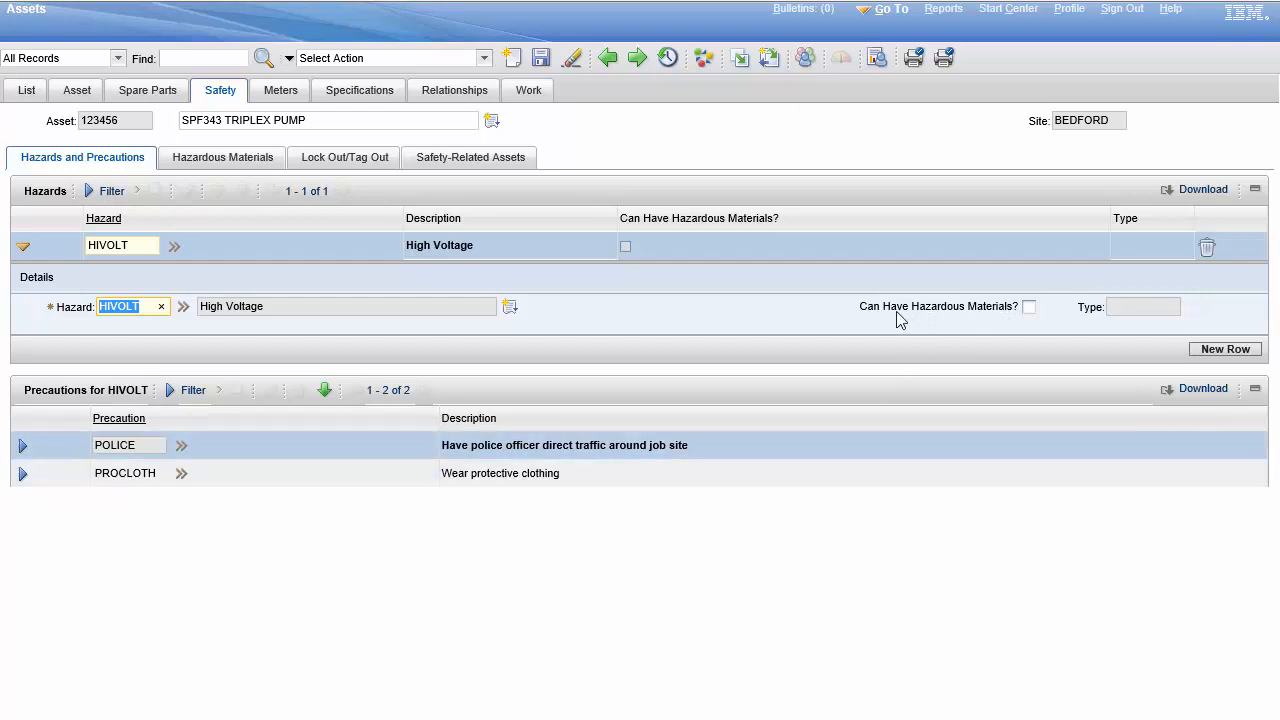
click(1029, 308)
Step: Add the SULFACID hazard to the pump's hazardous materials
click(214, 160)
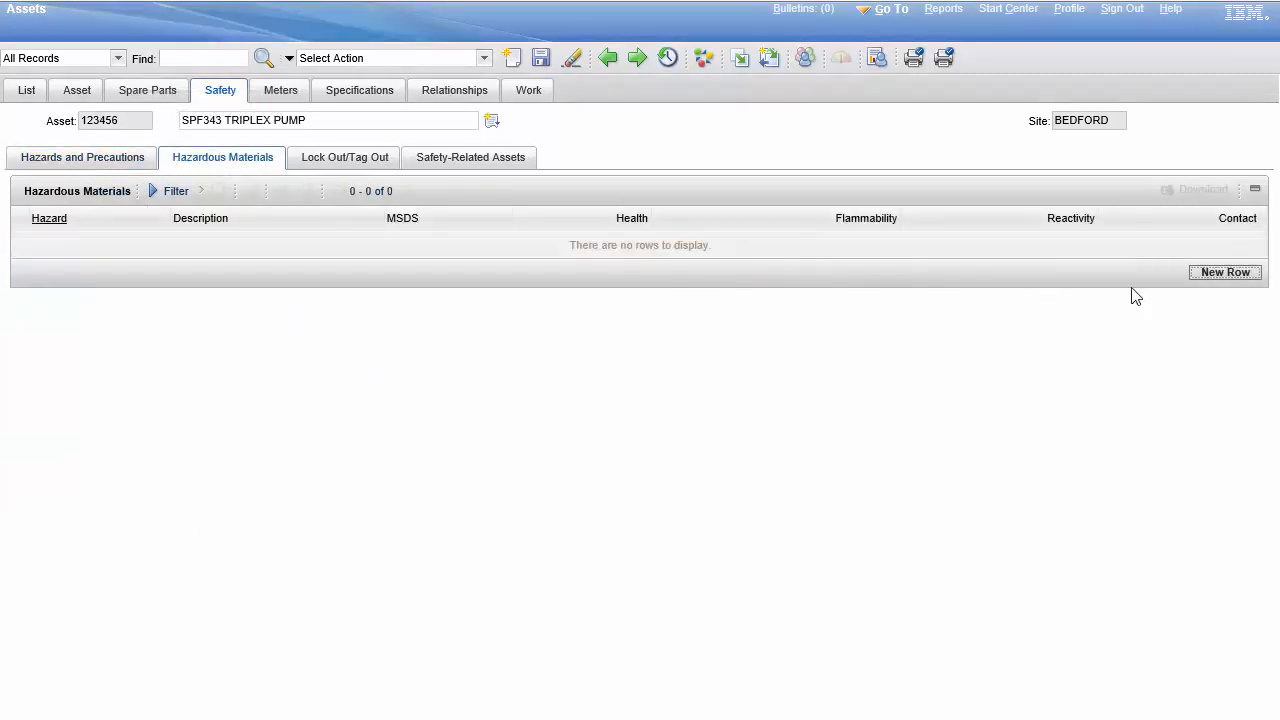
click(1214, 278)
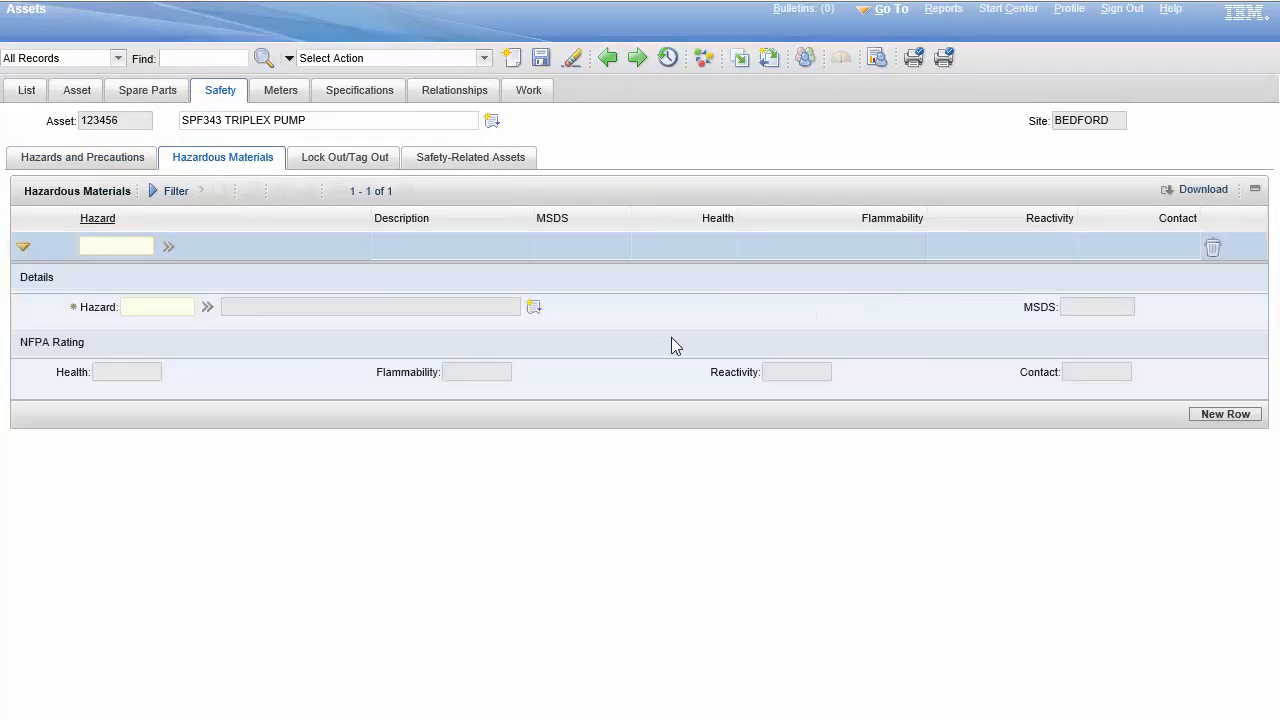
click(207, 309)
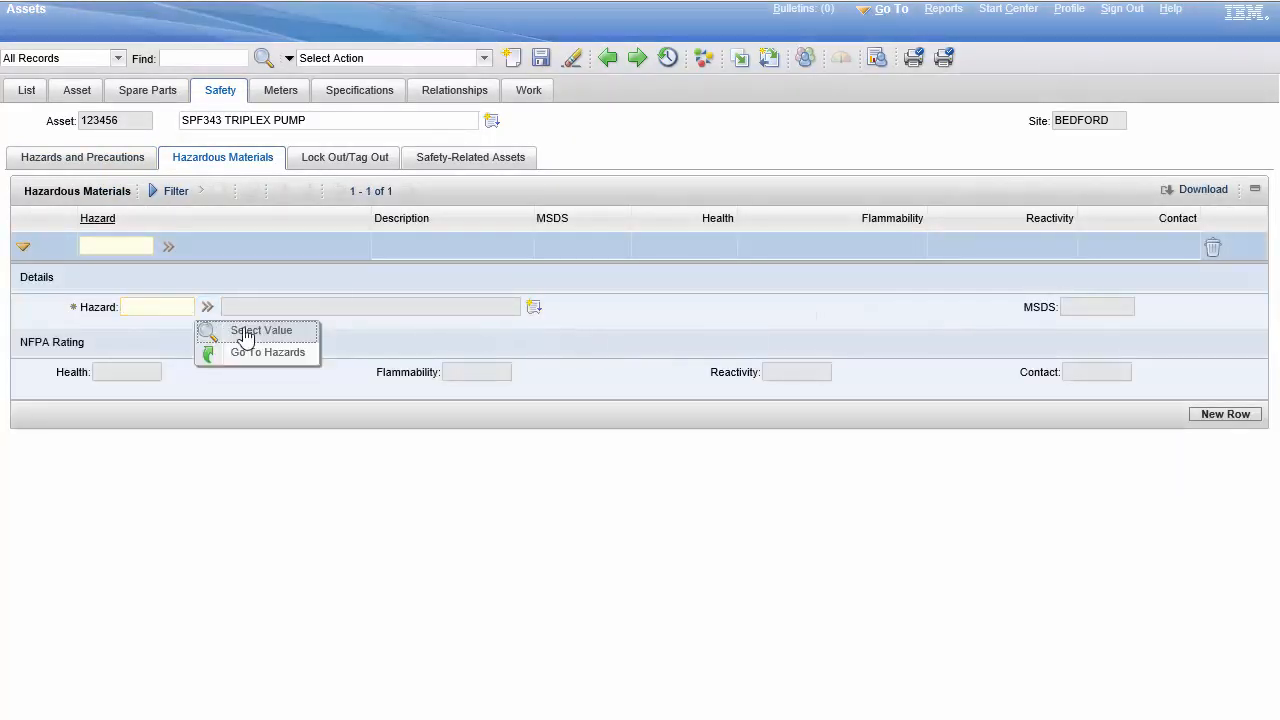
click(258, 322)
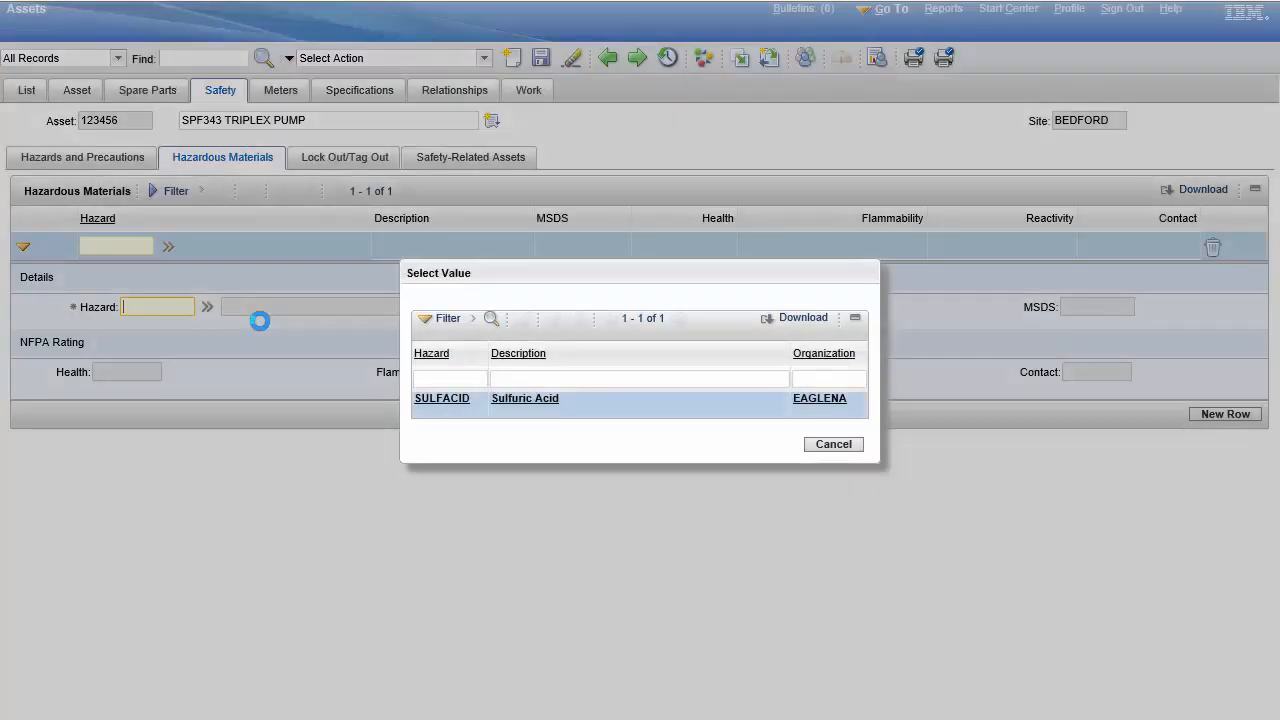
click(456, 410)
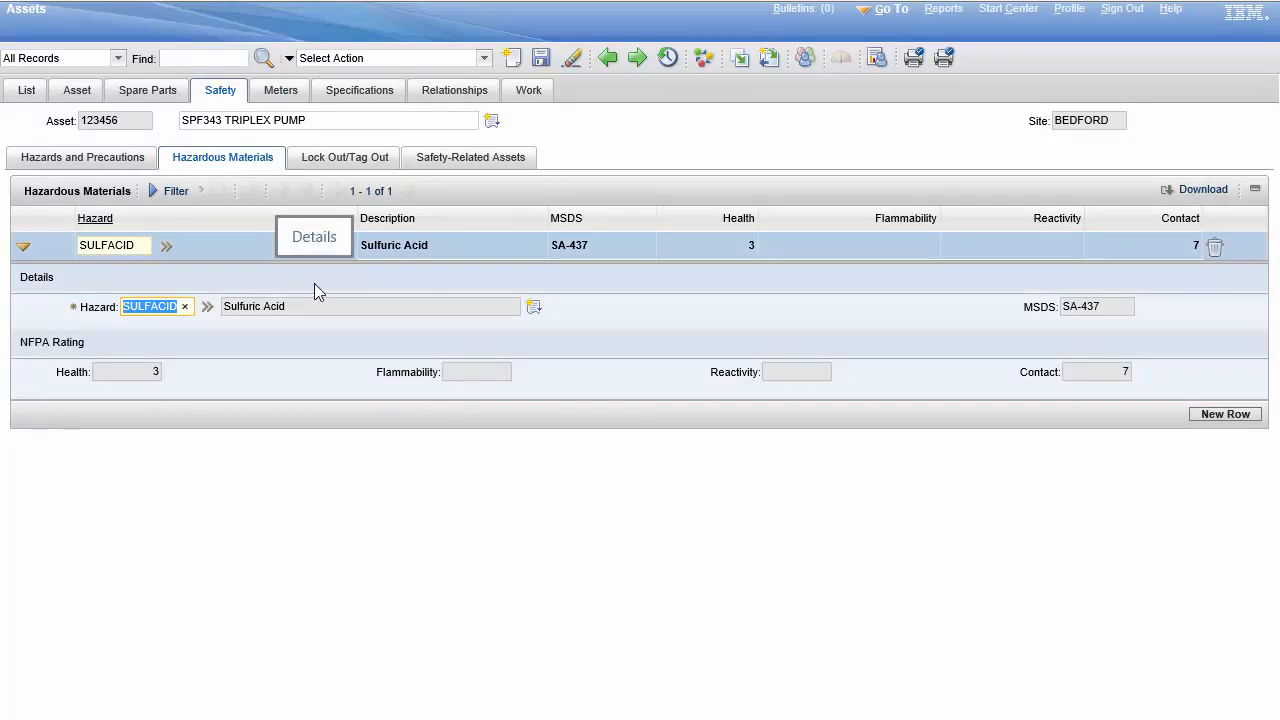
Step: Add the ELECTRIC hazard to the pump's lock out/tag out hazards
click(349, 160)
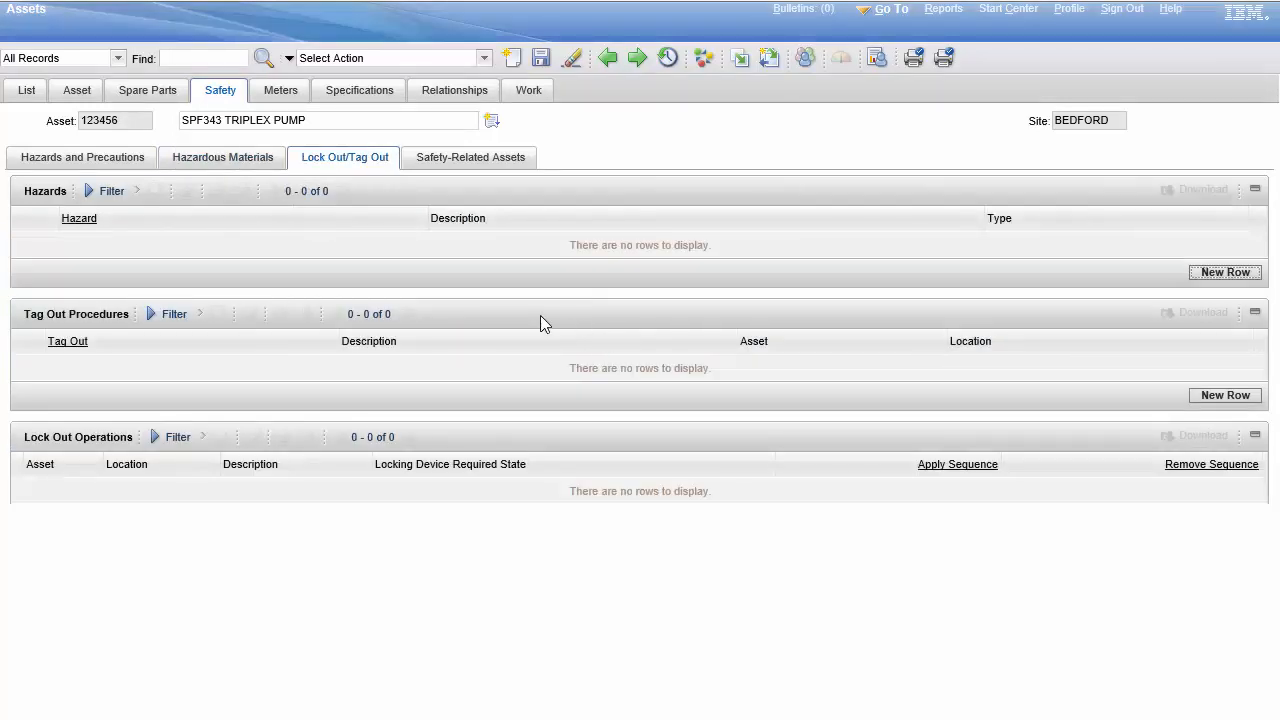
click(1224, 272)
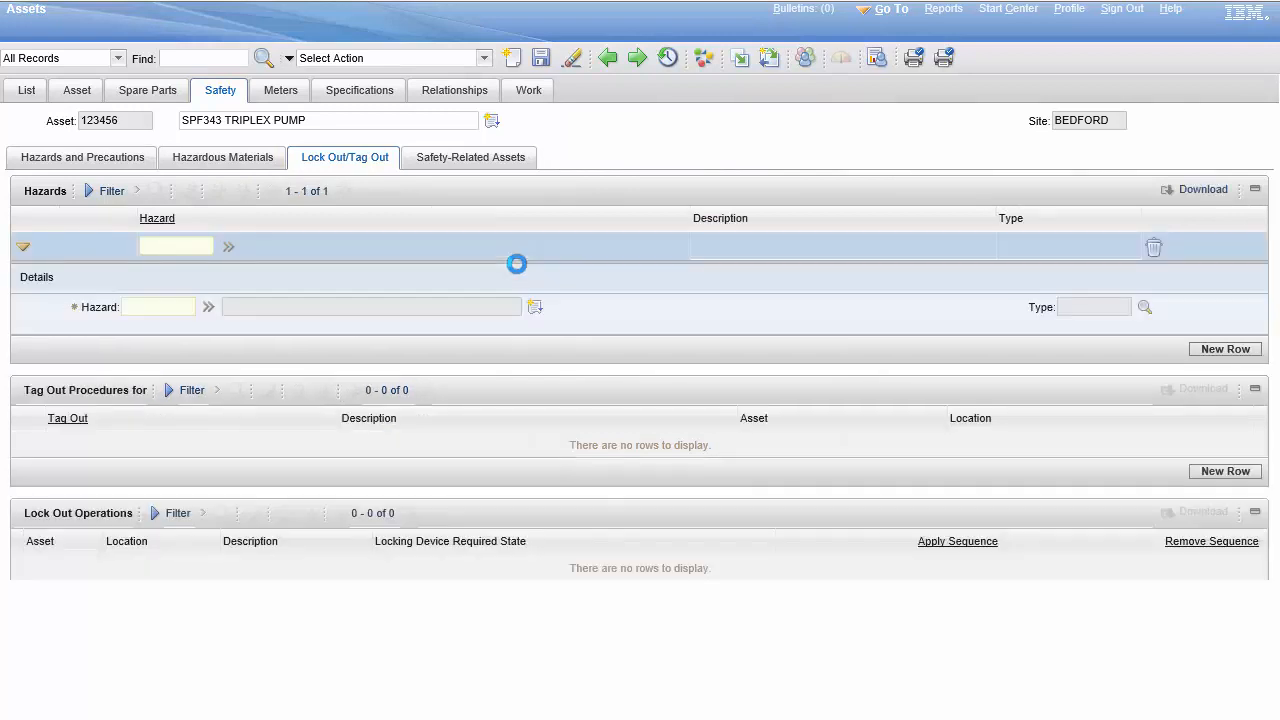
click(208, 307)
click(255, 330)
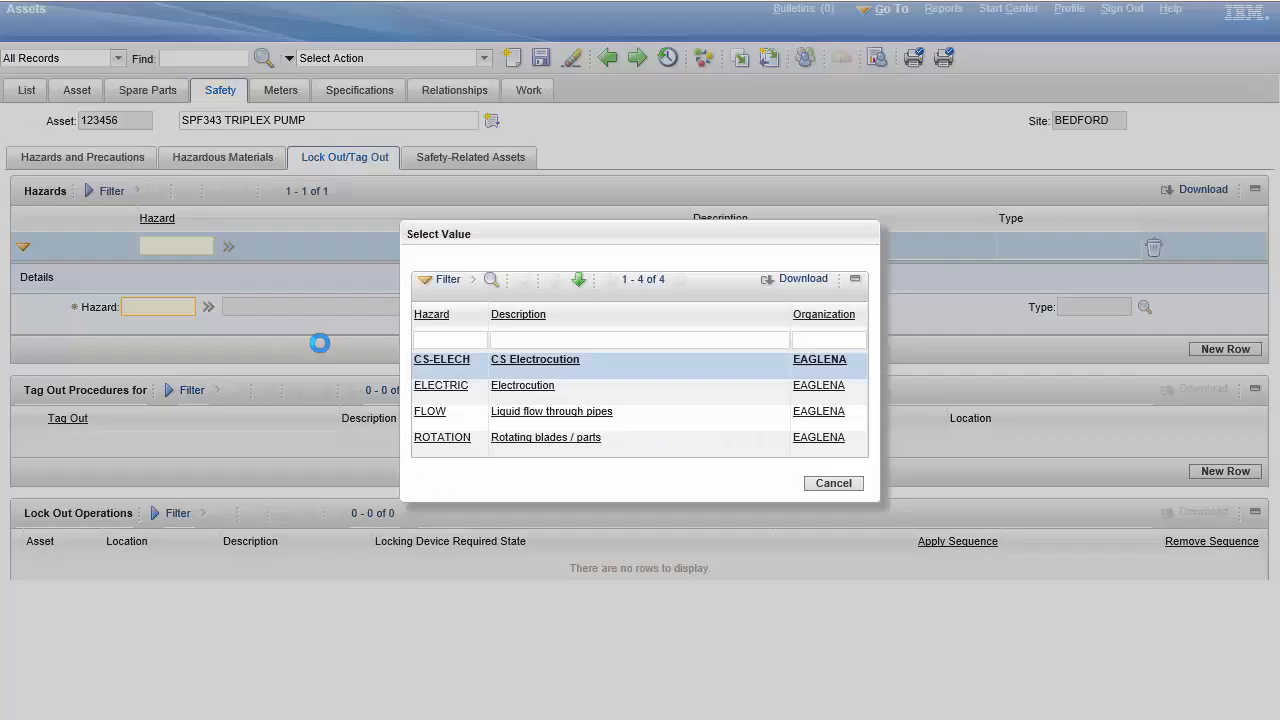
click(441, 386)
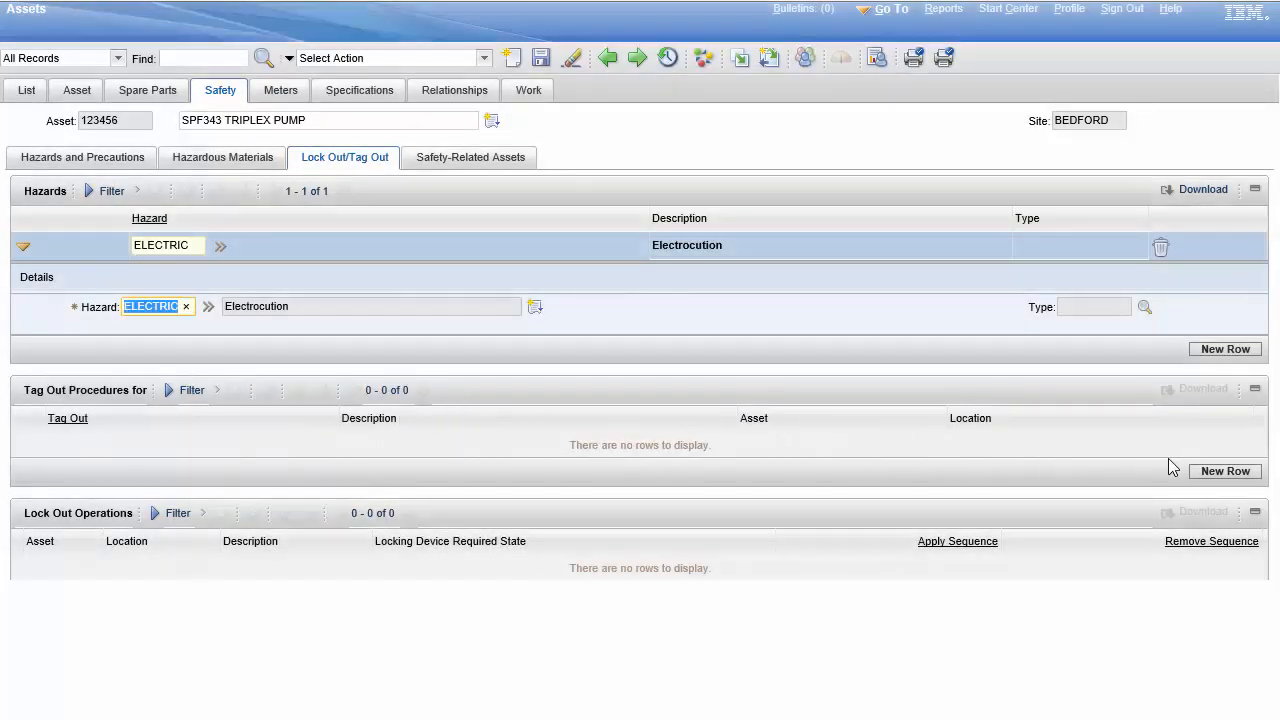
Step: Add tag out procedure TAG333 to the ELECTRIC hazard and save the asset record
click(1215, 471)
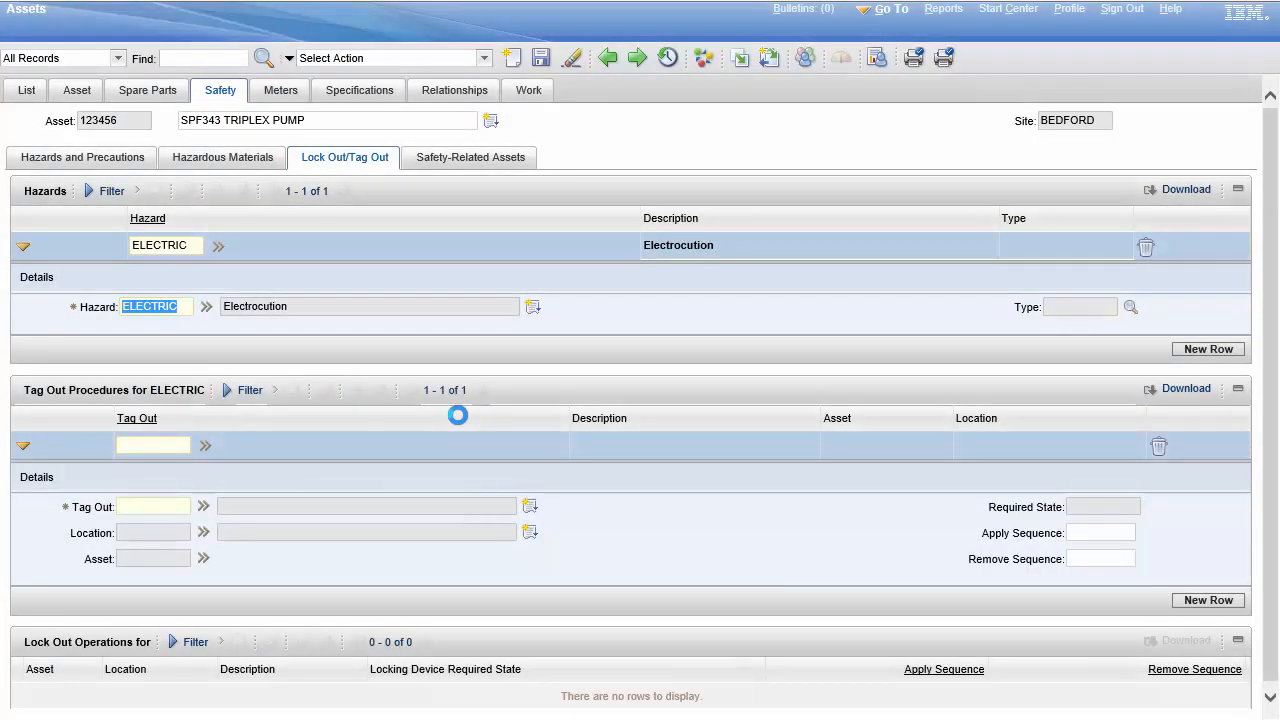
click(203, 506)
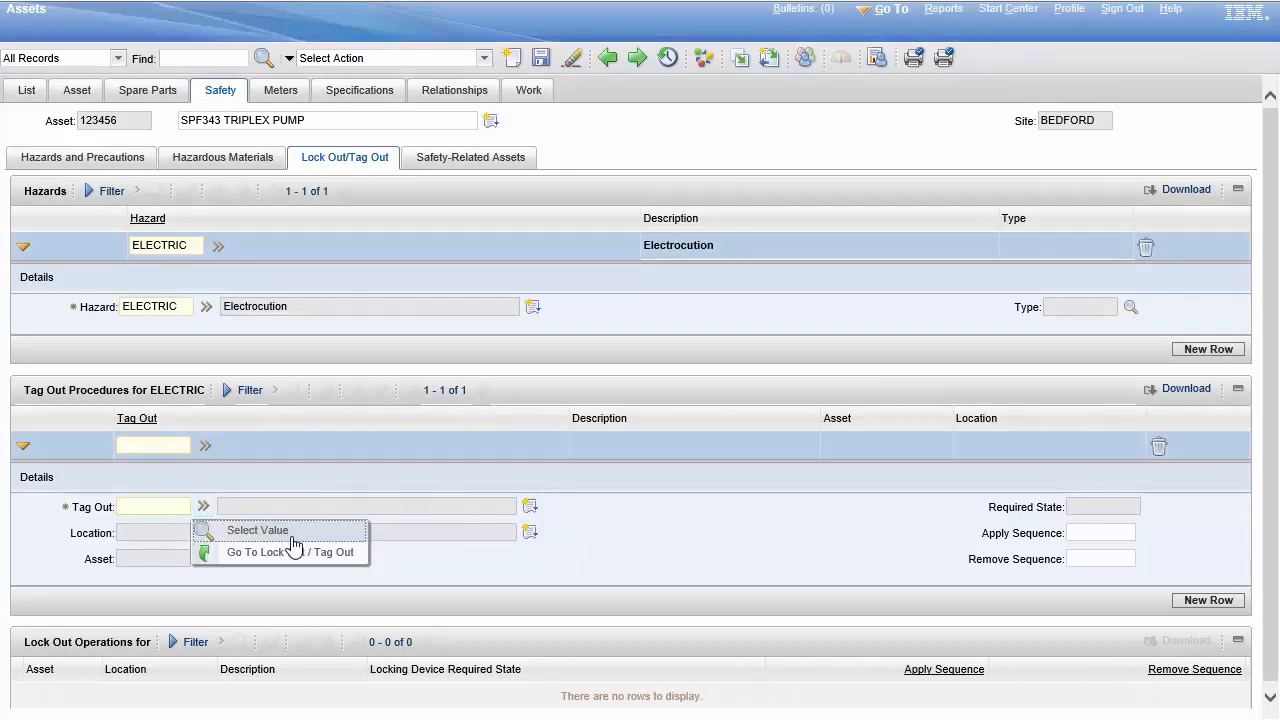
click(285, 533)
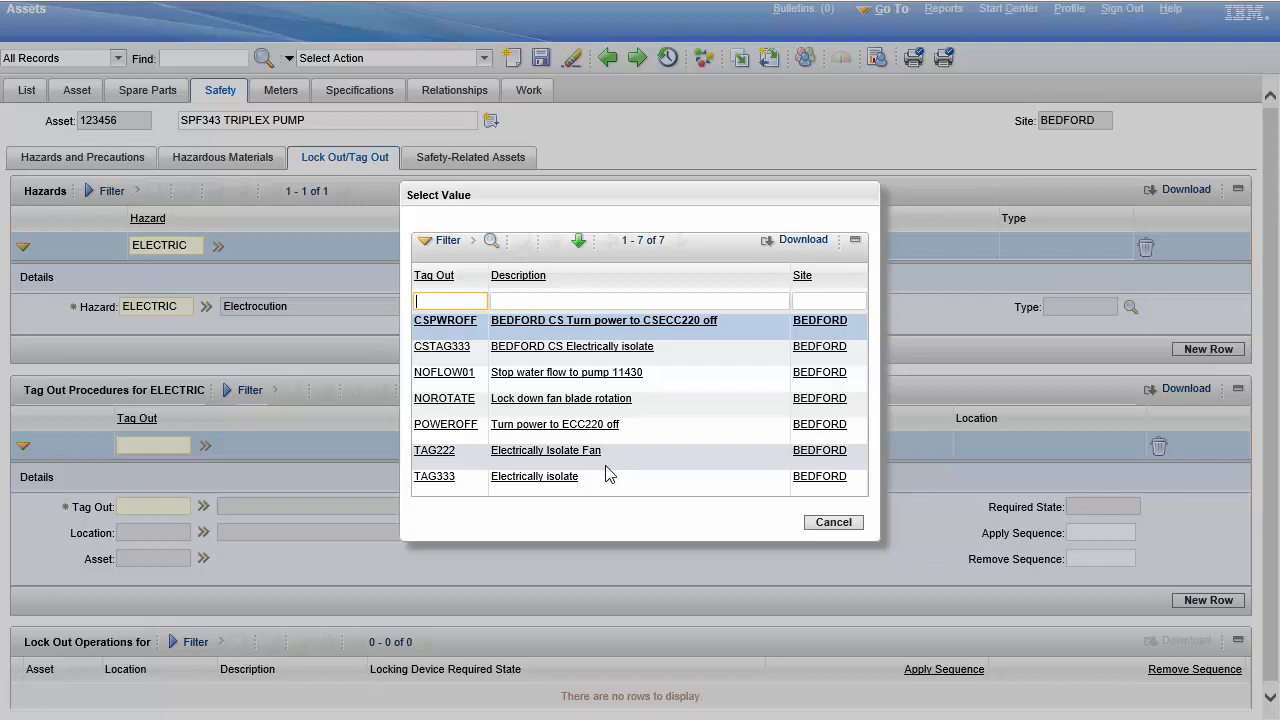
click(437, 478)
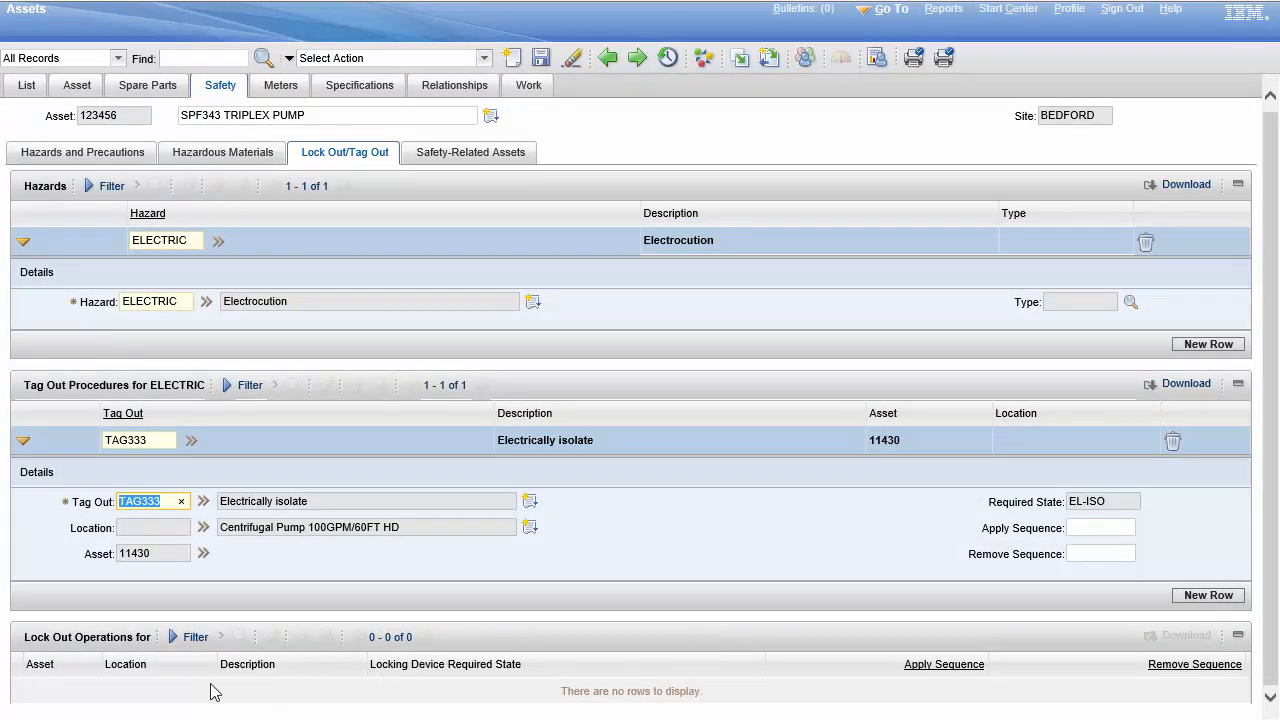
click(543, 59)
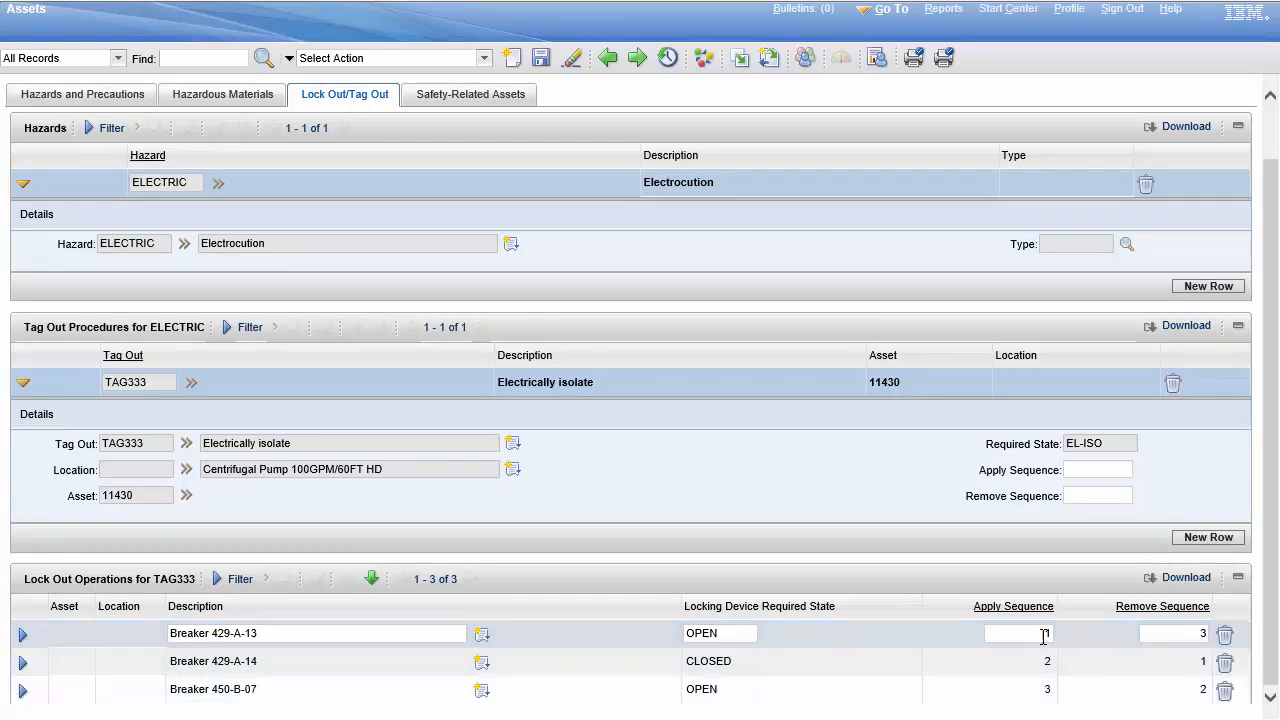
Step: Show the details of the Breaker 429-A-13 lock out operation for TAG333
text(1)
click(23, 634)
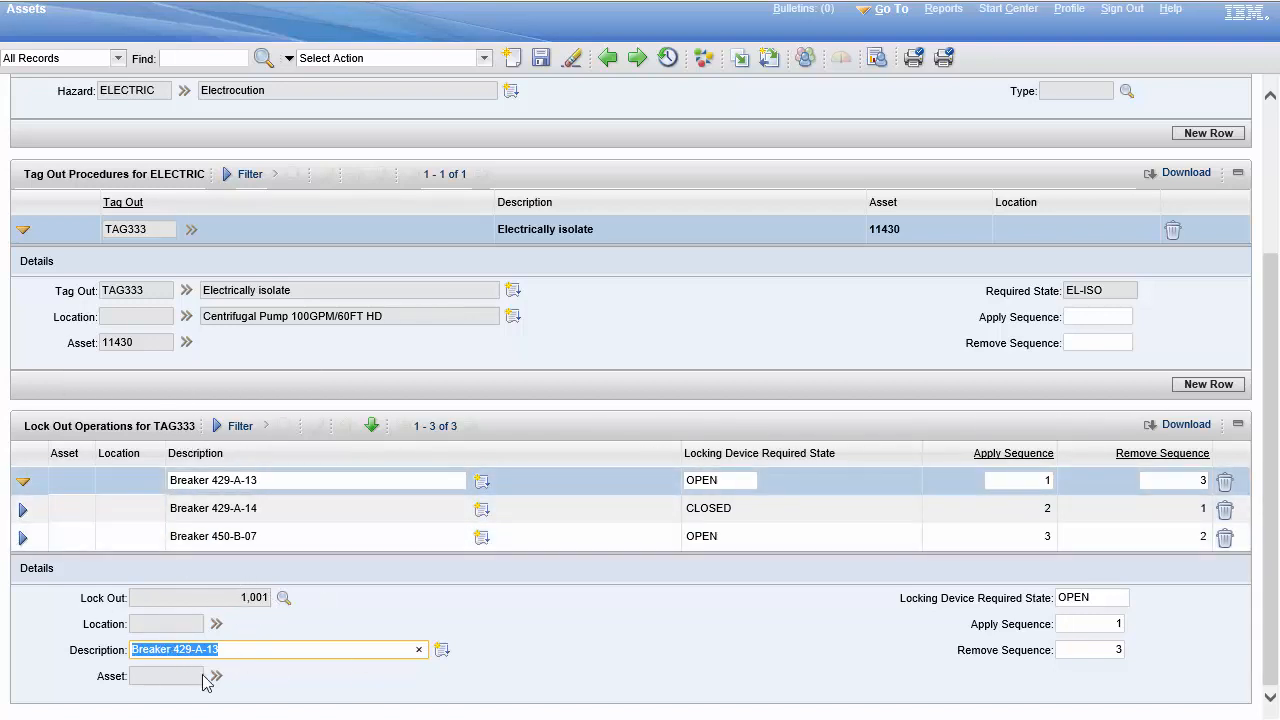
Step: Add the fire extinguisher, asset 1003, as a safety-related asset of the pump and save the record
scroll(515, 627, up, 3)
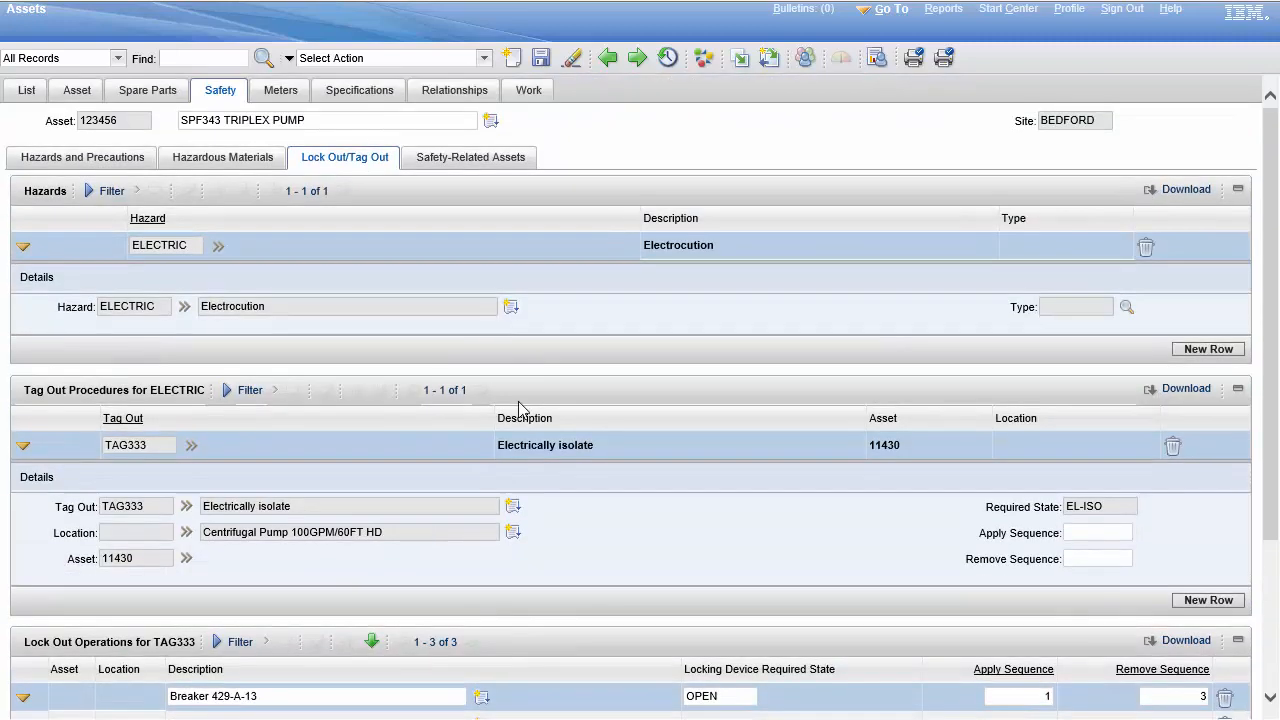
click(474, 161)
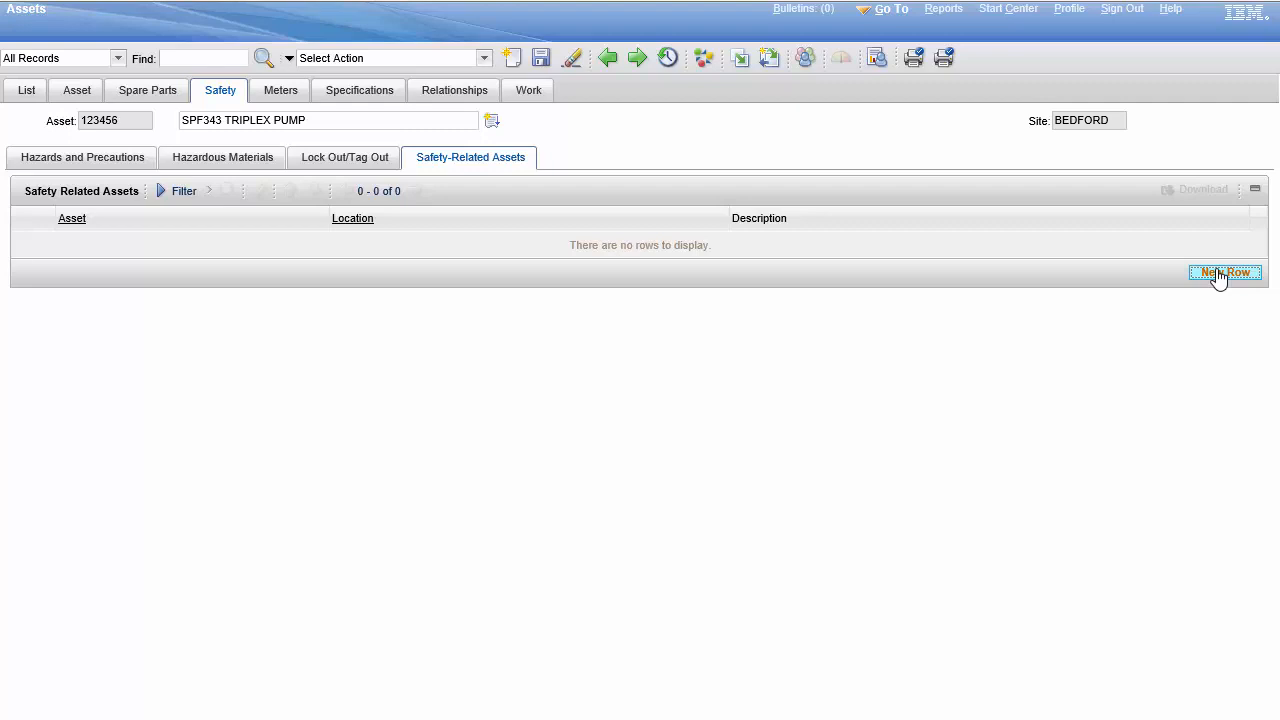
click(1218, 275)
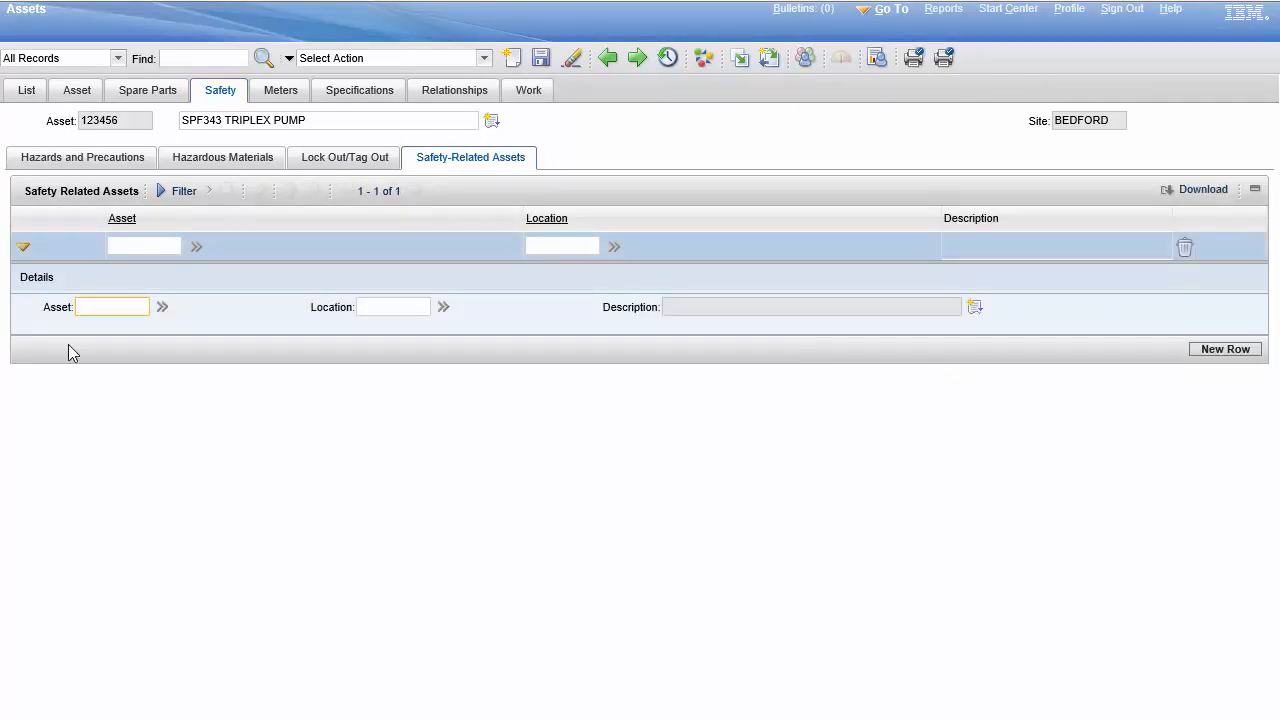
click(163, 309)
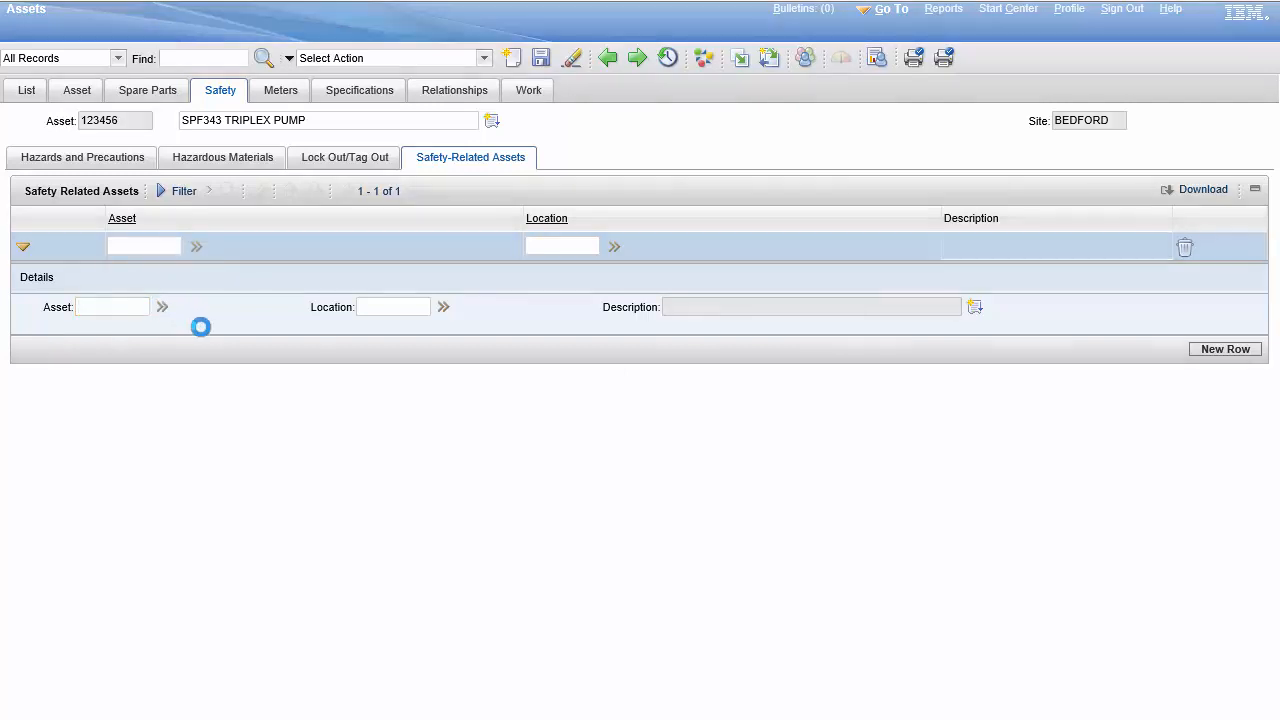
click(219, 334)
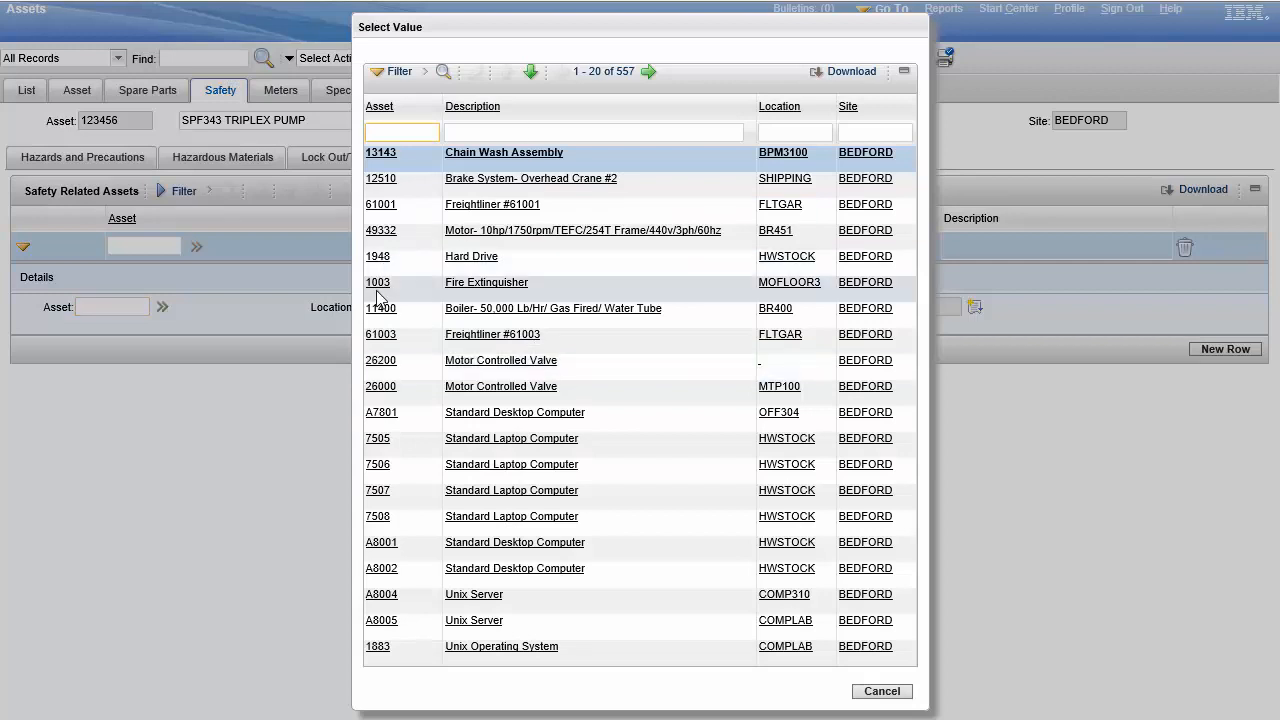
click(378, 284)
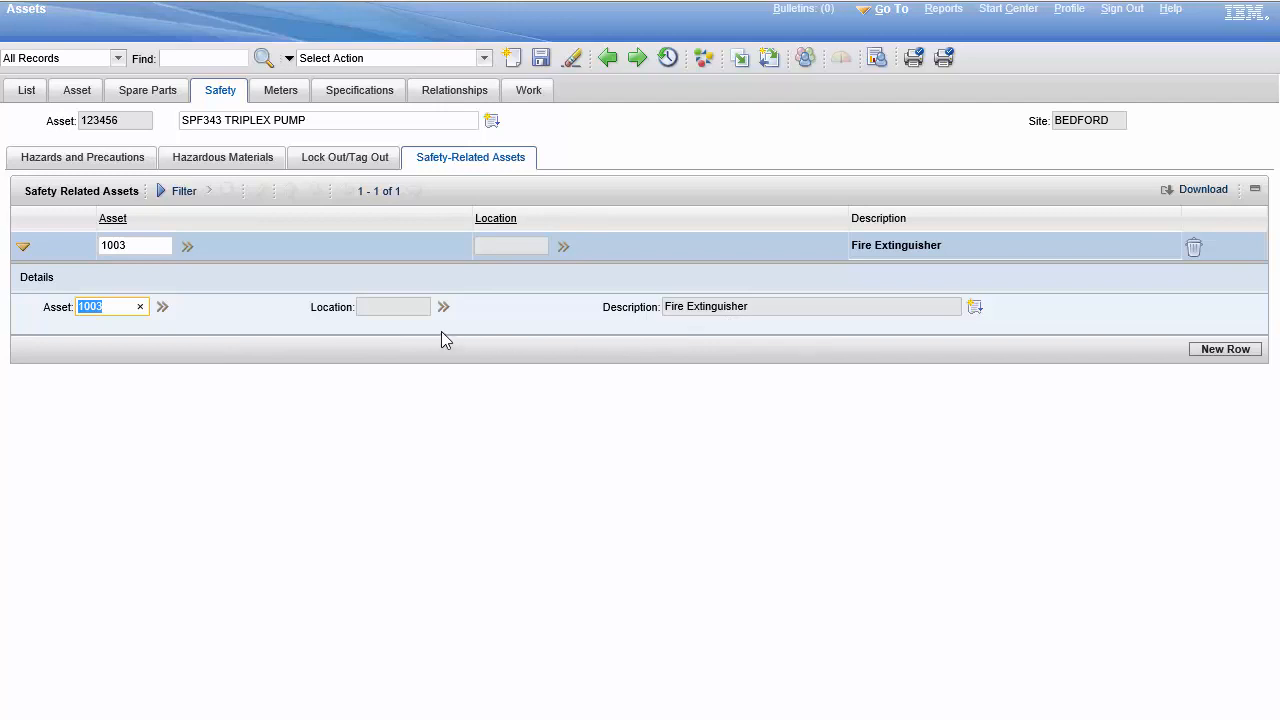
click(541, 57)
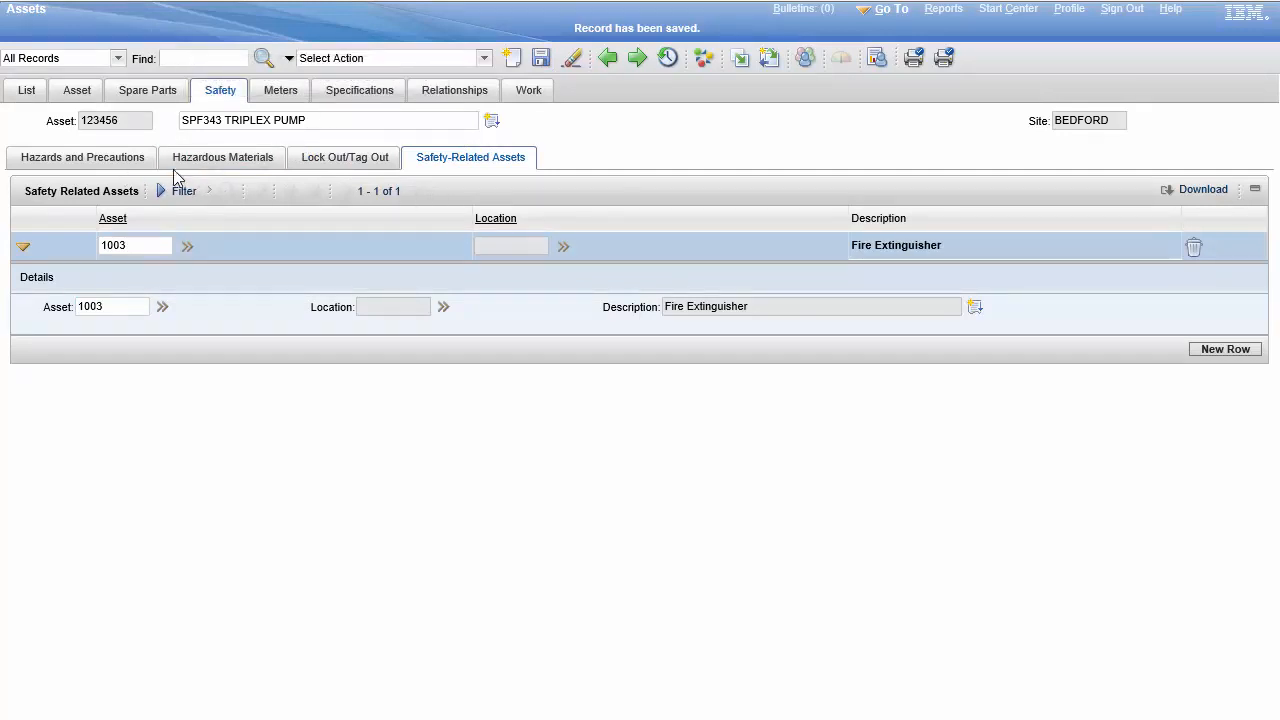
Step: Review the pump's saved hazards and precautions, hazardous materials, lock out/tag out and safety-related asset entries
click(134, 161)
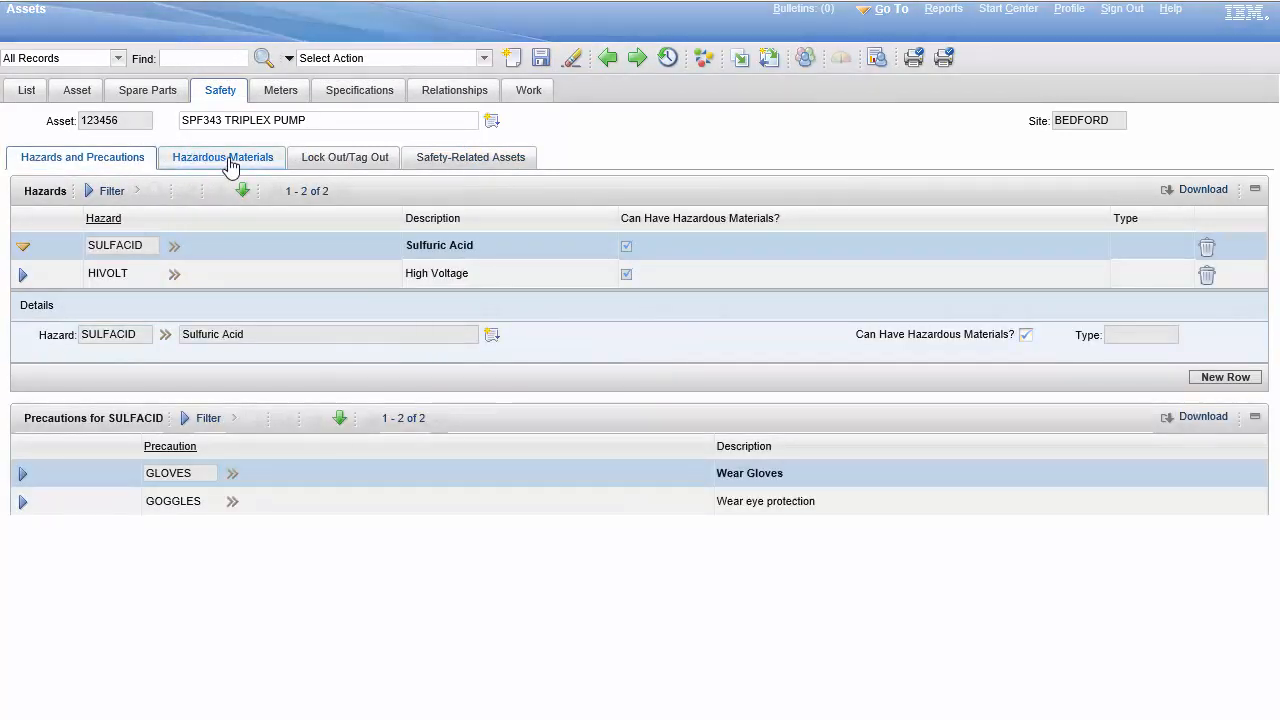
click(231, 163)
click(404, 156)
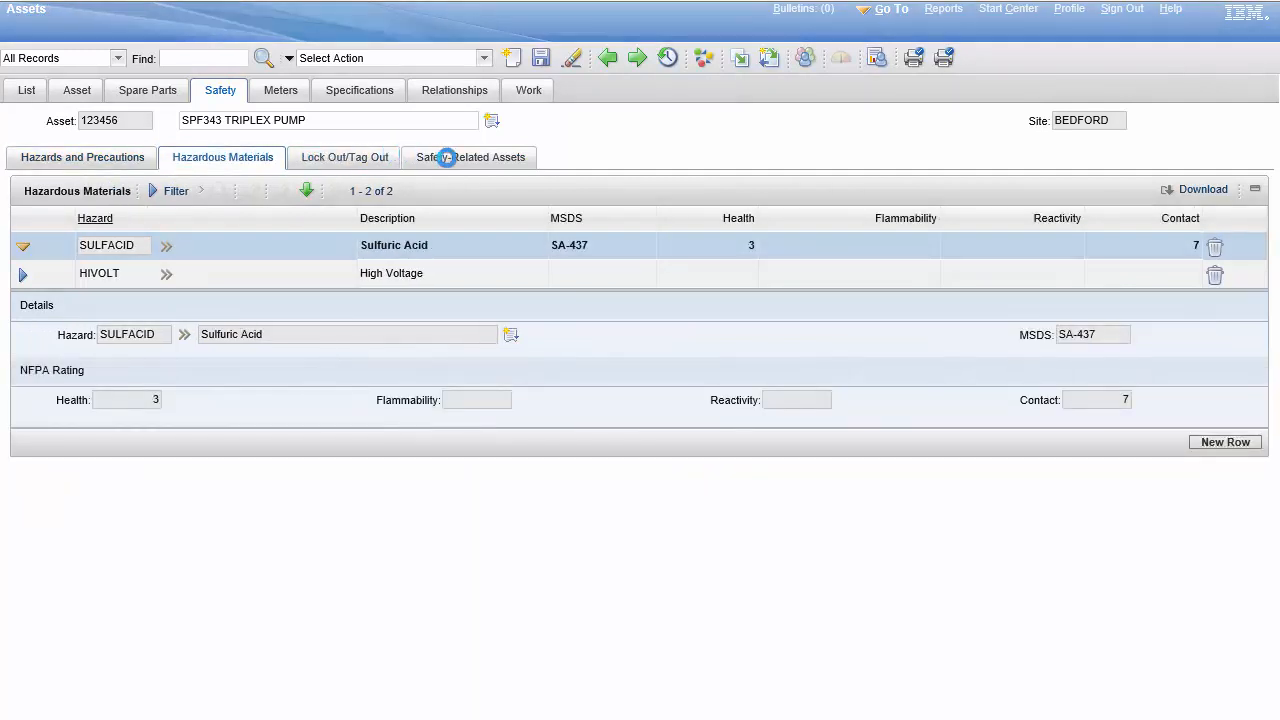
click(449, 157)
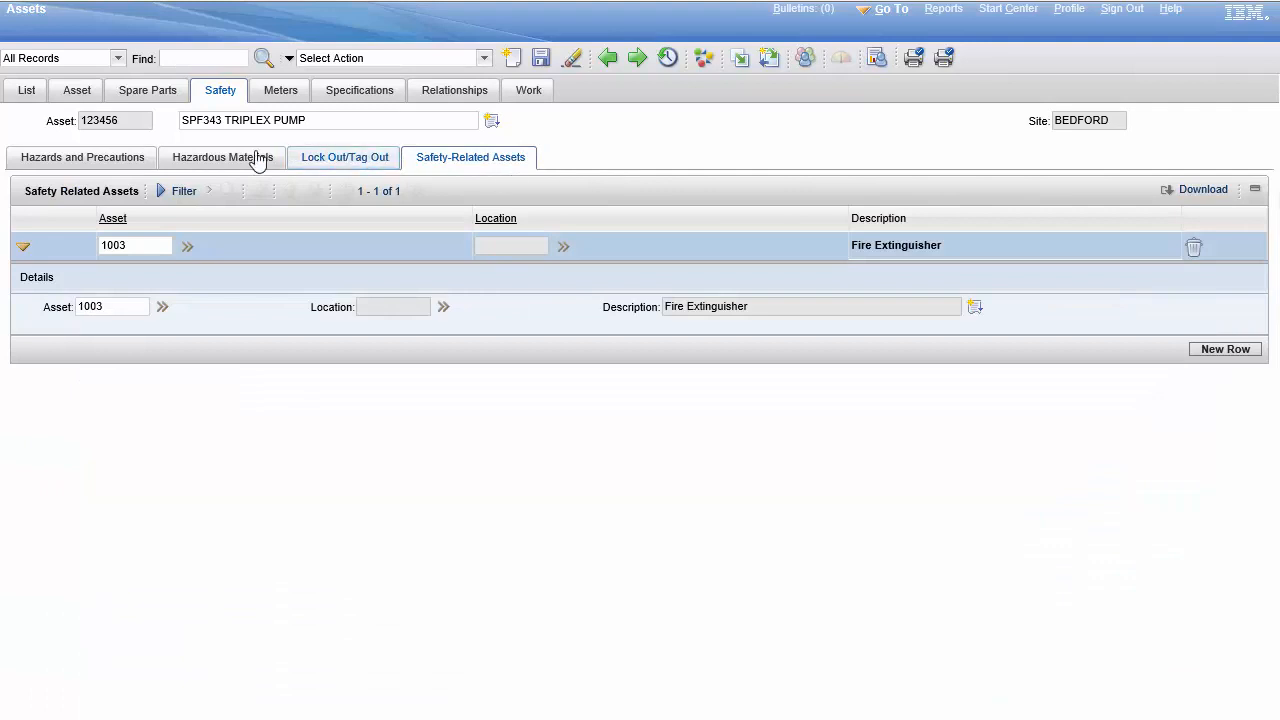
click(330, 163)
click(234, 162)
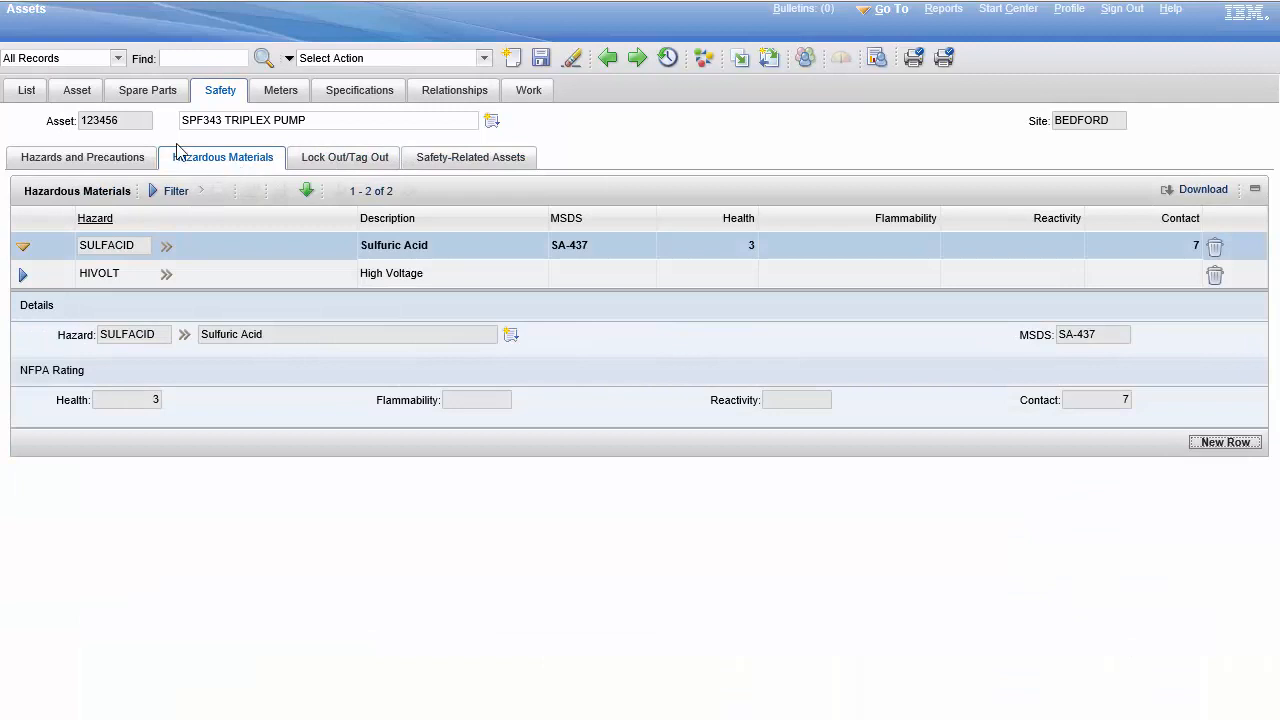
click(102, 159)
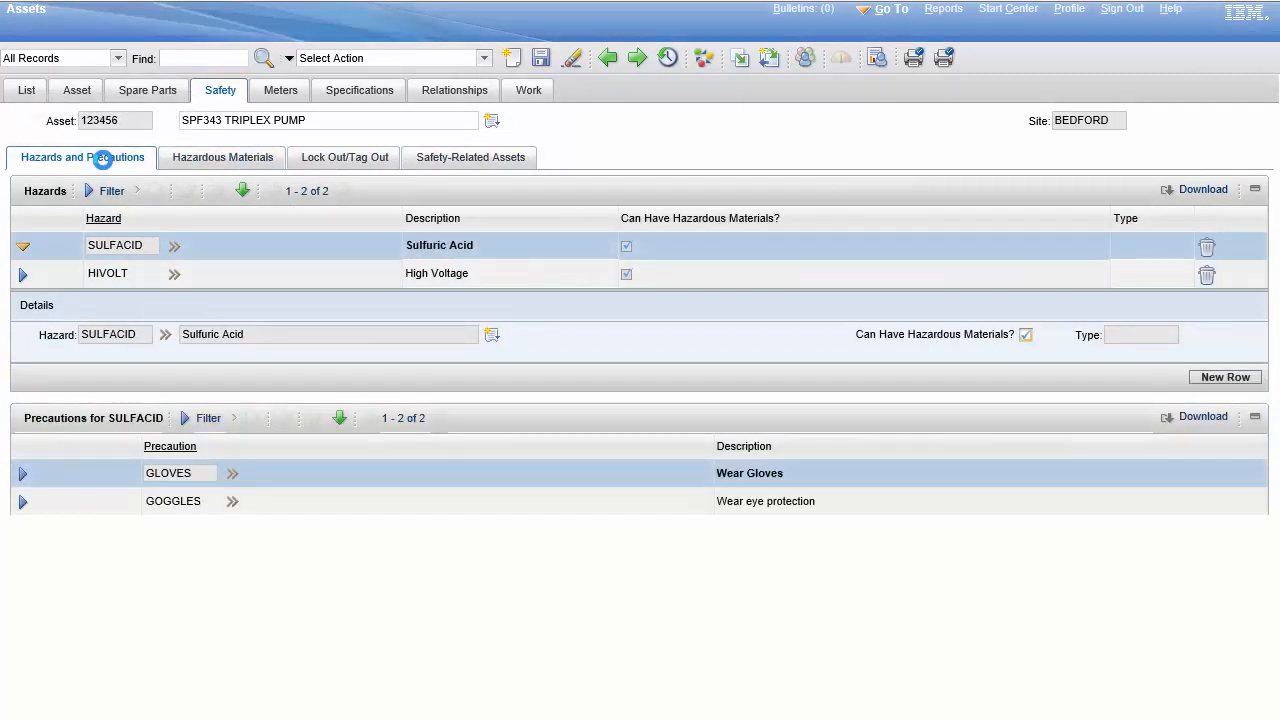